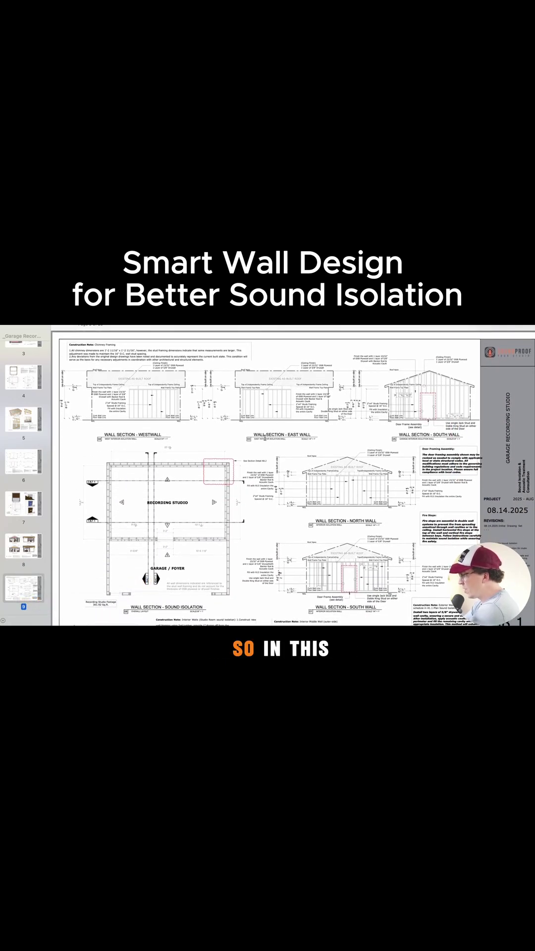
scroll(263, 444, "down", 2)
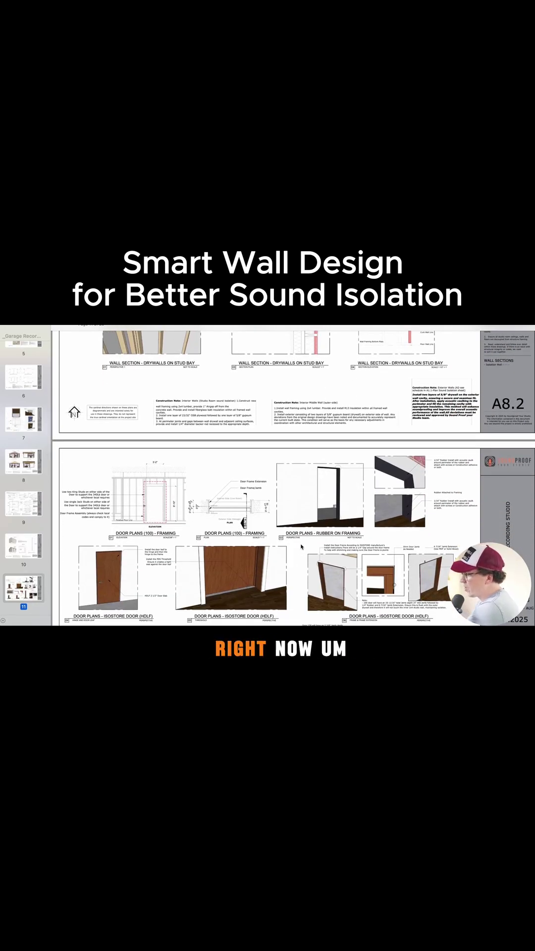
scroll(186, 452, "down", 1)
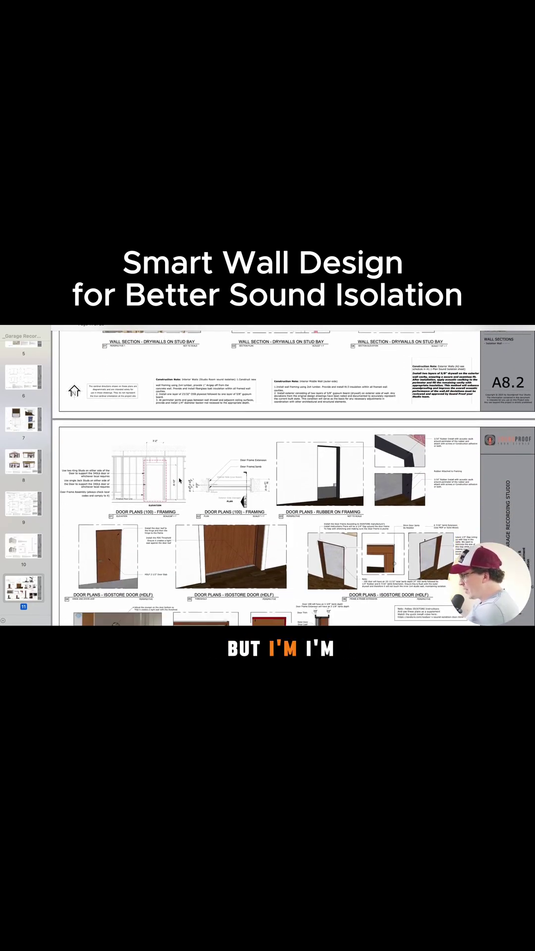